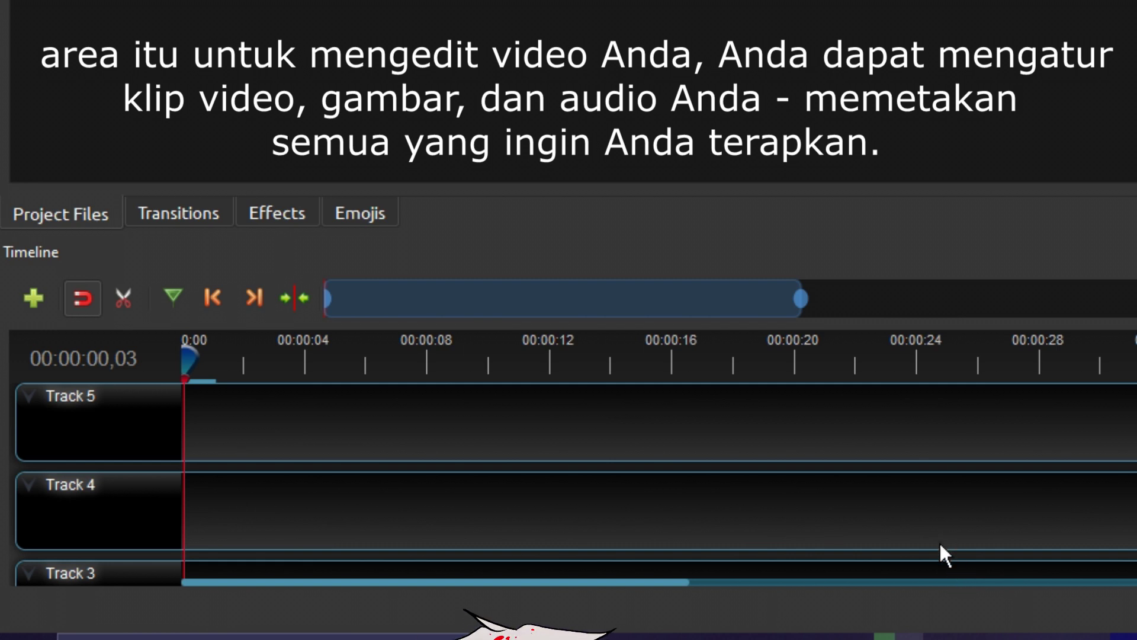
Look through the empty timeline tracks from Track 5 down to Track 1
{"action": "scroll", "coordinate": [873, 458], "scroll_direction": "down", "scroll_amount": 5}
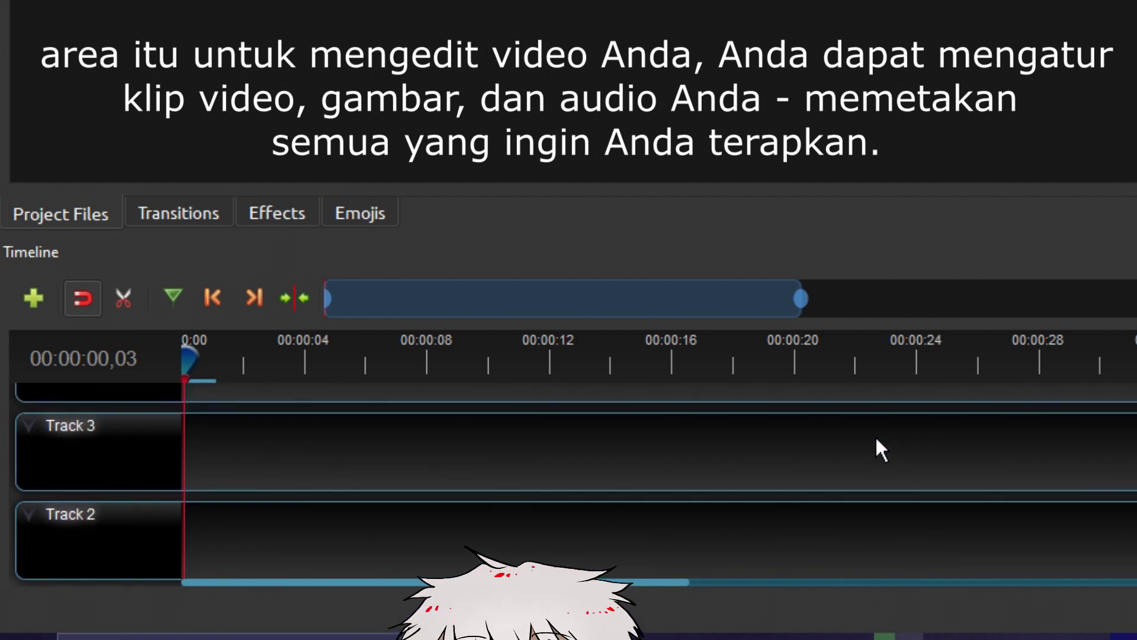
{"action": "scroll", "coordinate": [876, 461], "scroll_direction": "up", "scroll_amount": 5}
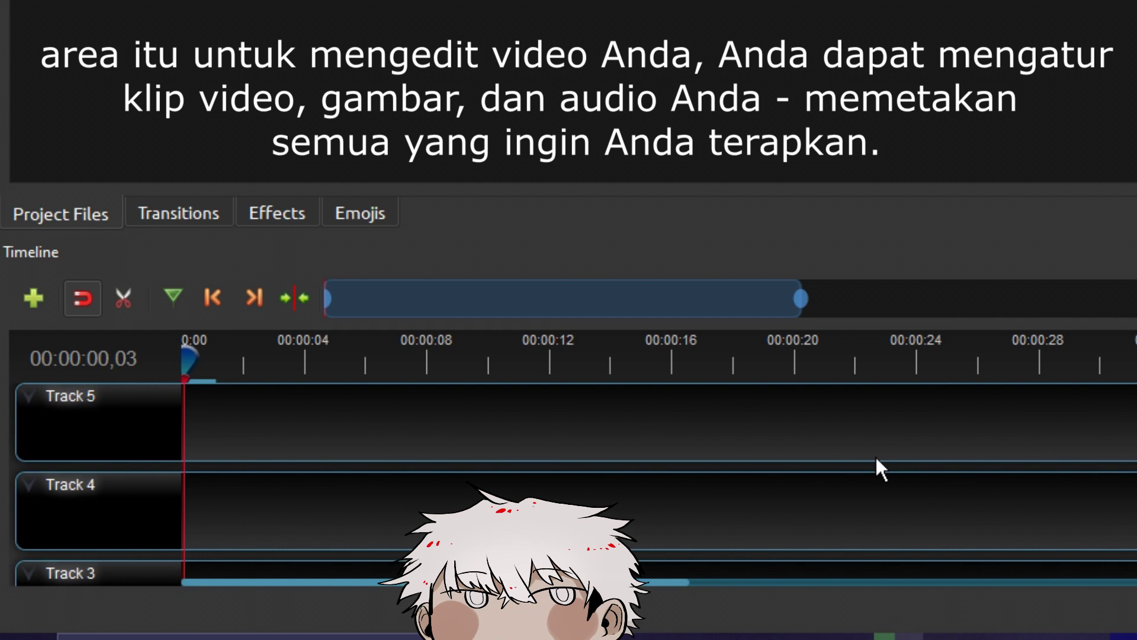
{"action": "scroll", "coordinate": [877, 461], "scroll_direction": "down", "scroll_amount": 2}
{"action": "scroll", "coordinate": [877, 460], "scroll_direction": "up", "scroll_amount": 2}
{"action": "scroll", "coordinate": [876, 458], "scroll_direction": "down", "scroll_amount": 3}
{"action": "scroll", "coordinate": [876, 458], "scroll_direction": "up", "scroll_amount": 1}
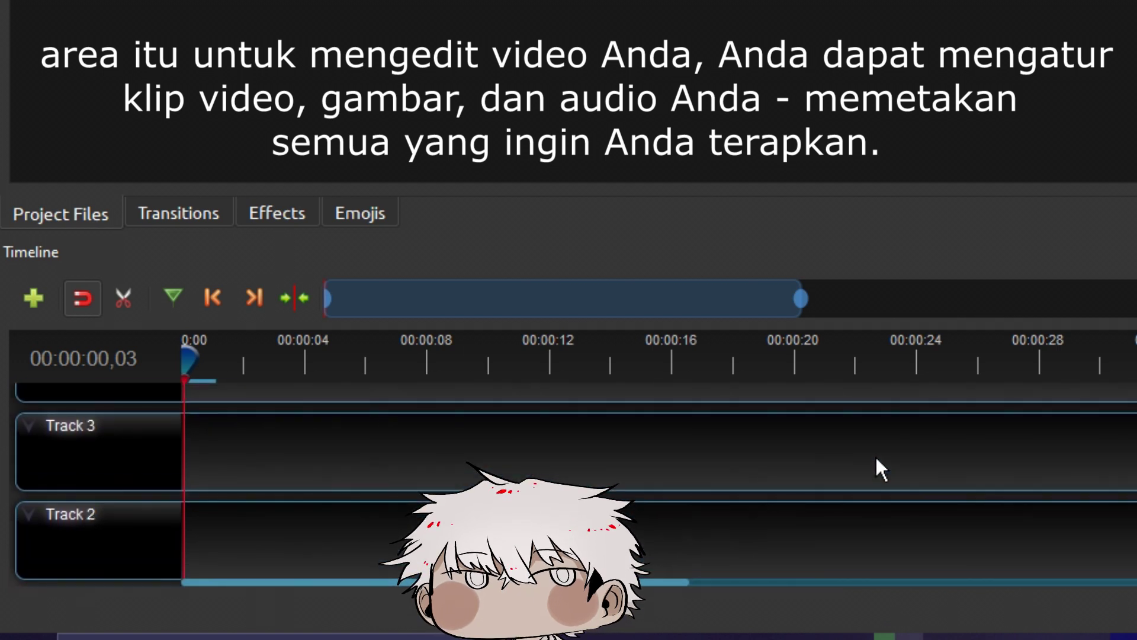
{"action": "scroll", "coordinate": [876, 458], "scroll_direction": "up", "scroll_amount": 1}
{"action": "scroll", "coordinate": [876, 459], "scroll_direction": "down", "scroll_amount": 2}
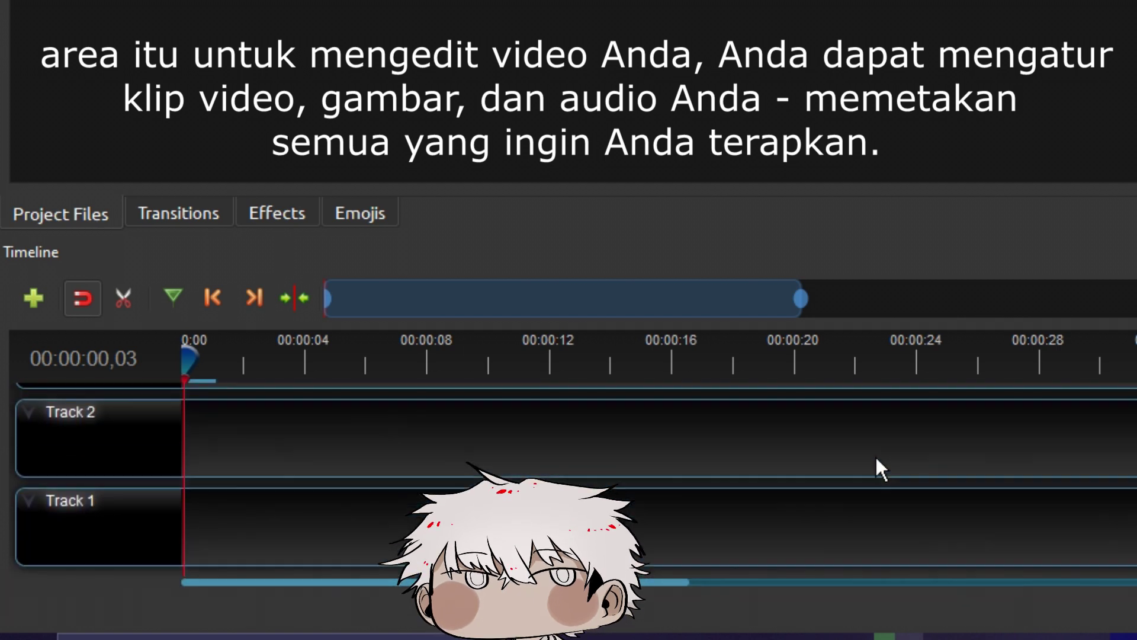
{"action": "scroll", "coordinate": [876, 459], "scroll_direction": "up", "scroll_amount": 2}
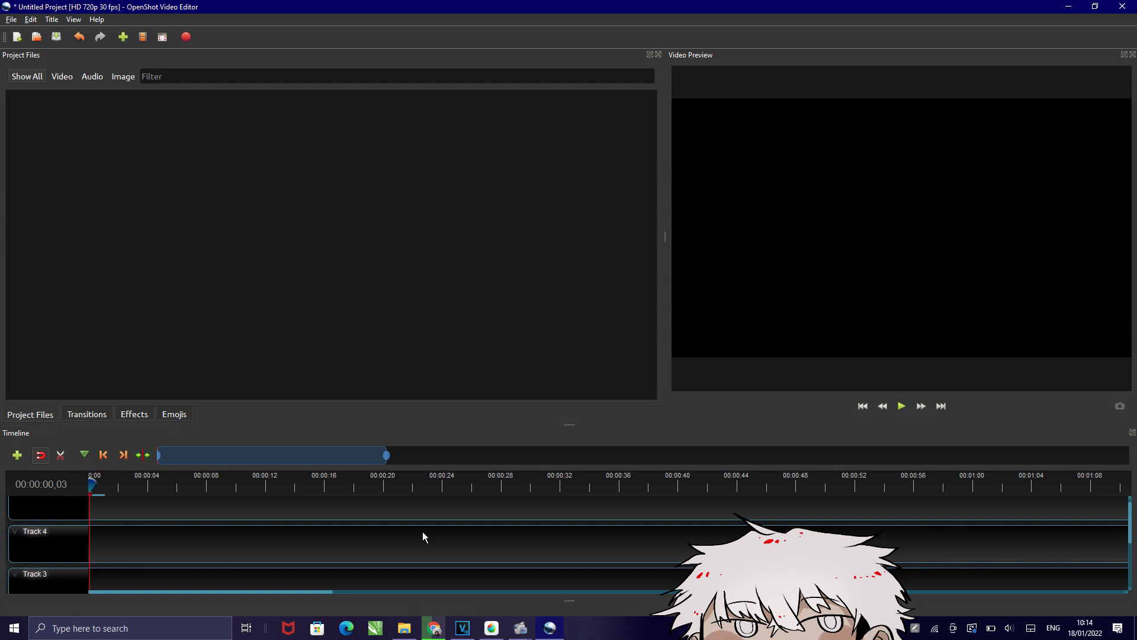
{"action": "scroll", "coordinate": [423, 537], "scroll_direction": "down", "scroll_amount": 1}
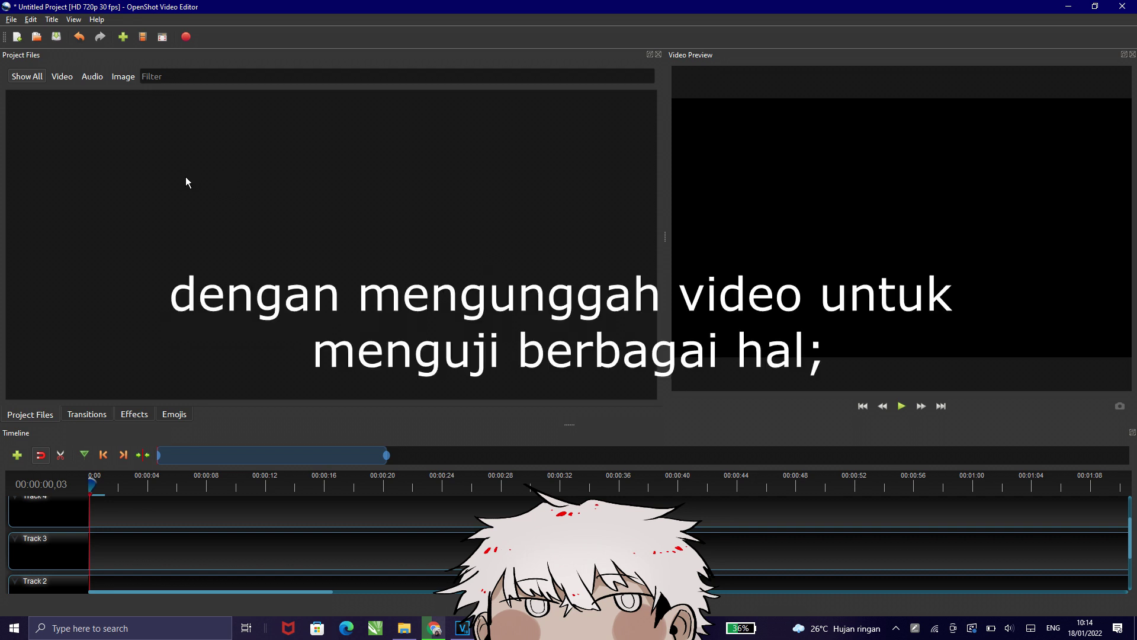
{"action": "left_click", "coordinate": [126, 42]}
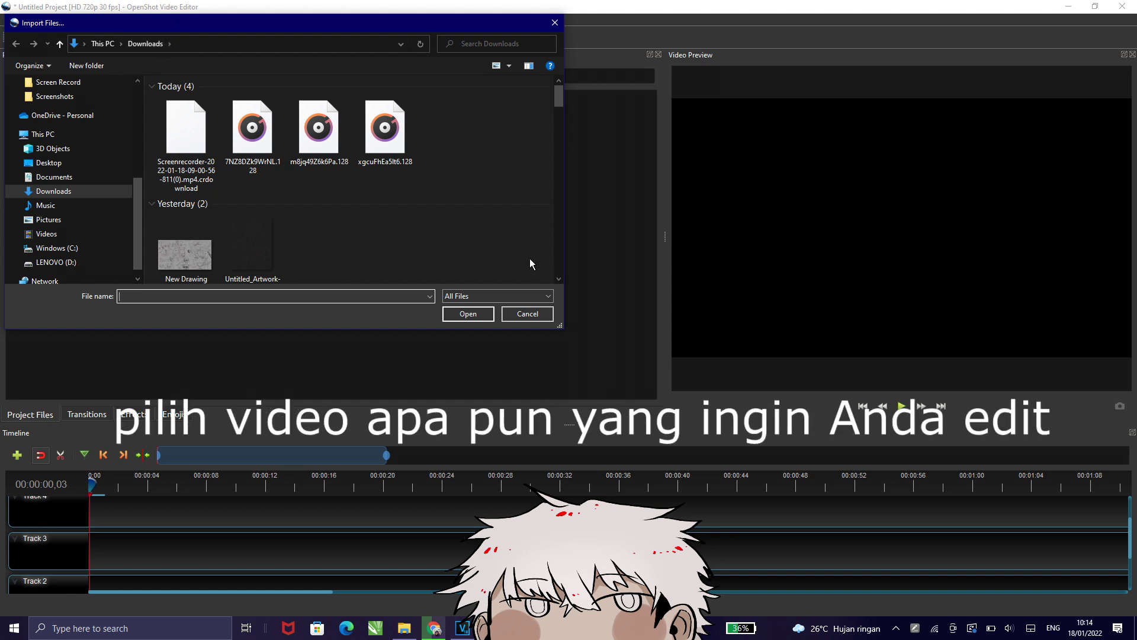
{"action": "scroll", "coordinate": [459, 231], "scroll_direction": "down", "scroll_amount": 2}
{"action": "scroll", "coordinate": [458, 226], "scroll_direction": "down", "scroll_amount": 2}
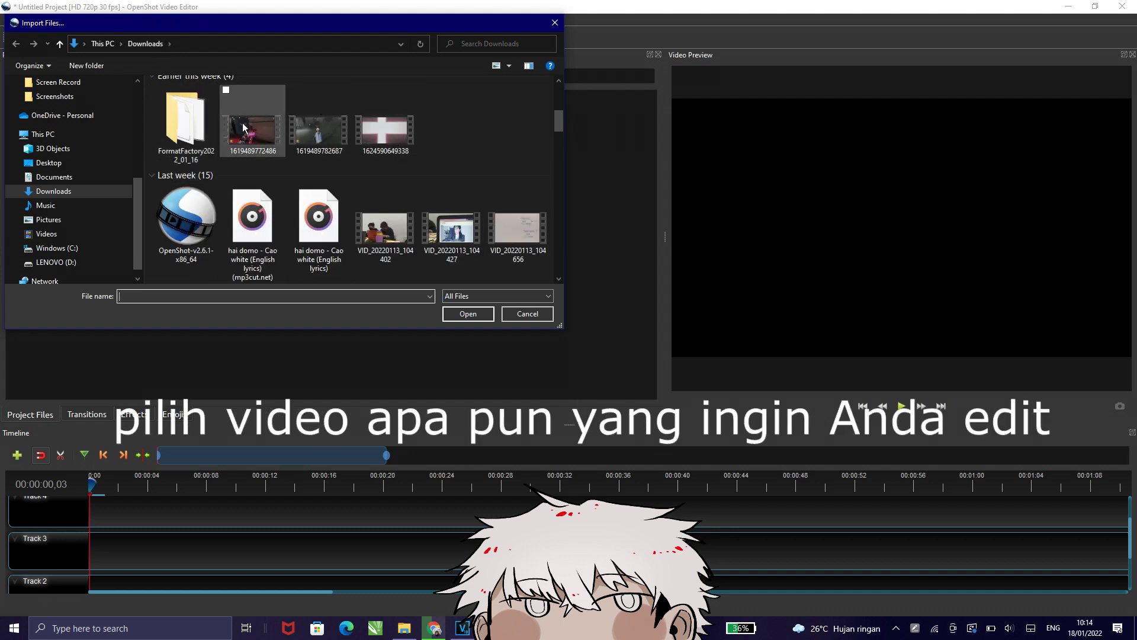
{"action": "left_click", "coordinate": [278, 97]}
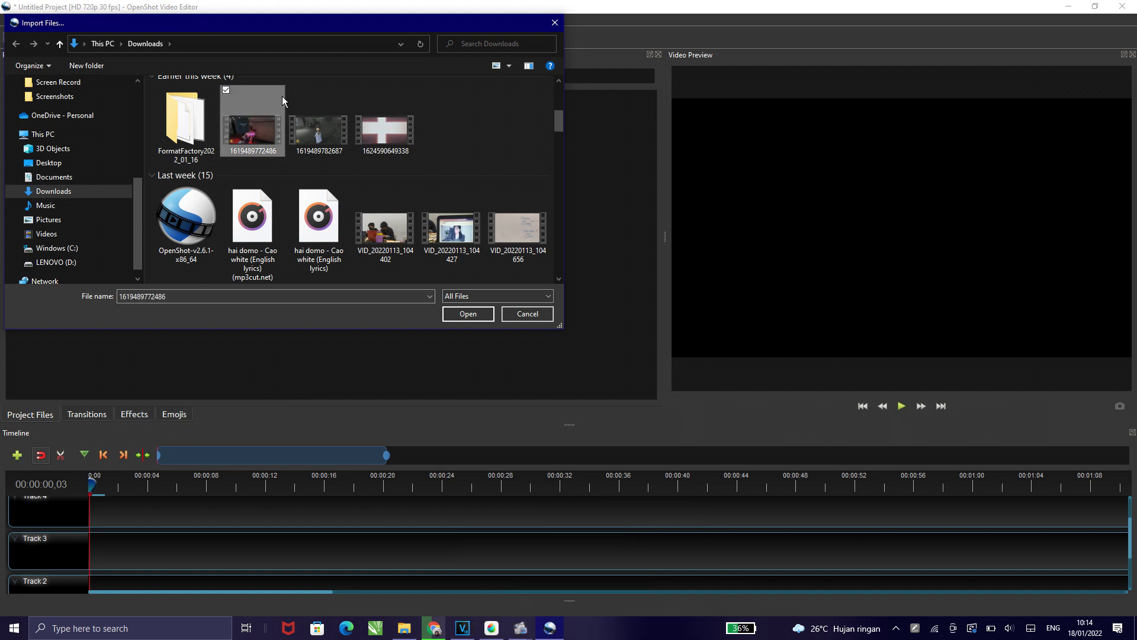
{"action": "left_click", "coordinate": [292, 91]}
{"action": "left_click", "coordinate": [359, 91]}
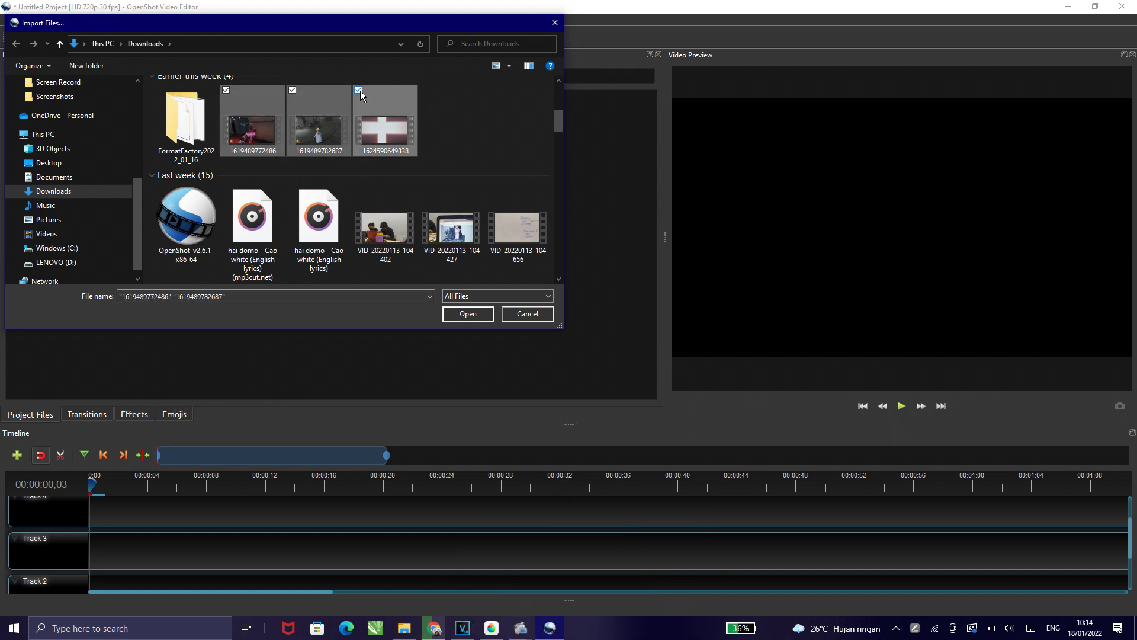
{"action": "left_click", "coordinate": [470, 314]}
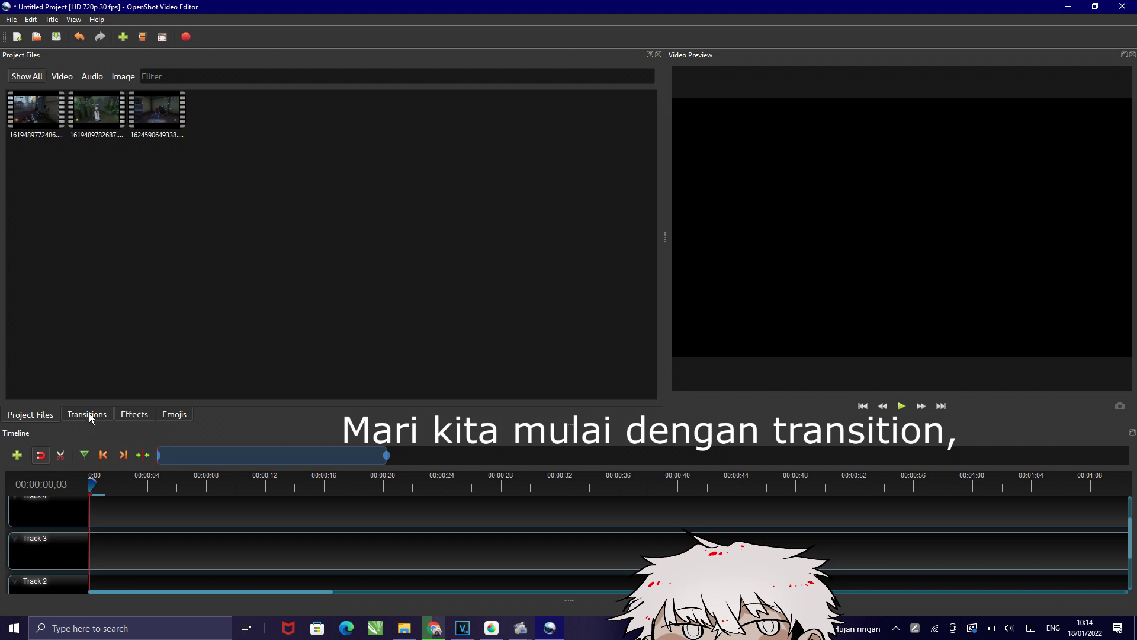
Look through the library of available transitions
{"action": "left_click", "coordinate": [88, 414]}
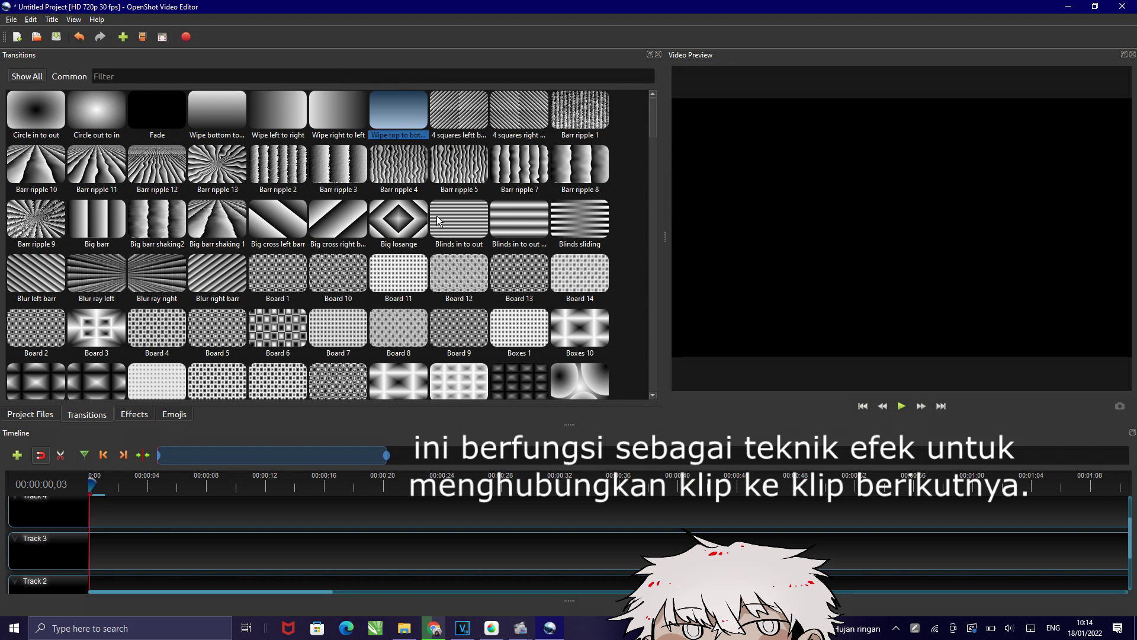
{"action": "scroll", "coordinate": [437, 220], "scroll_direction": "down", "scroll_amount": 10}
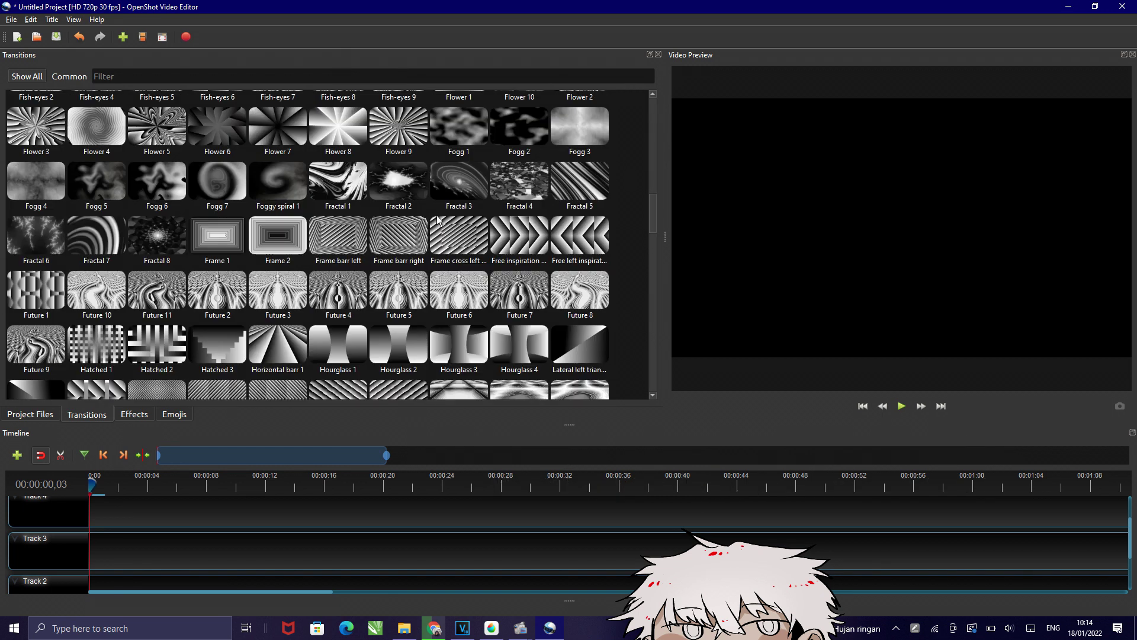
{"action": "scroll", "coordinate": [436, 215], "scroll_direction": "down", "scroll_amount": 2}
{"action": "scroll", "coordinate": [436, 215], "scroll_direction": "up", "scroll_amount": 10}
Place 1619489772486.mp4 at the start of Track 3, 1624590649338.mp4 on Track 2 and 1619489782687.mp4 on Track 1, end to end
{"action": "left_click", "coordinate": [30, 414]}
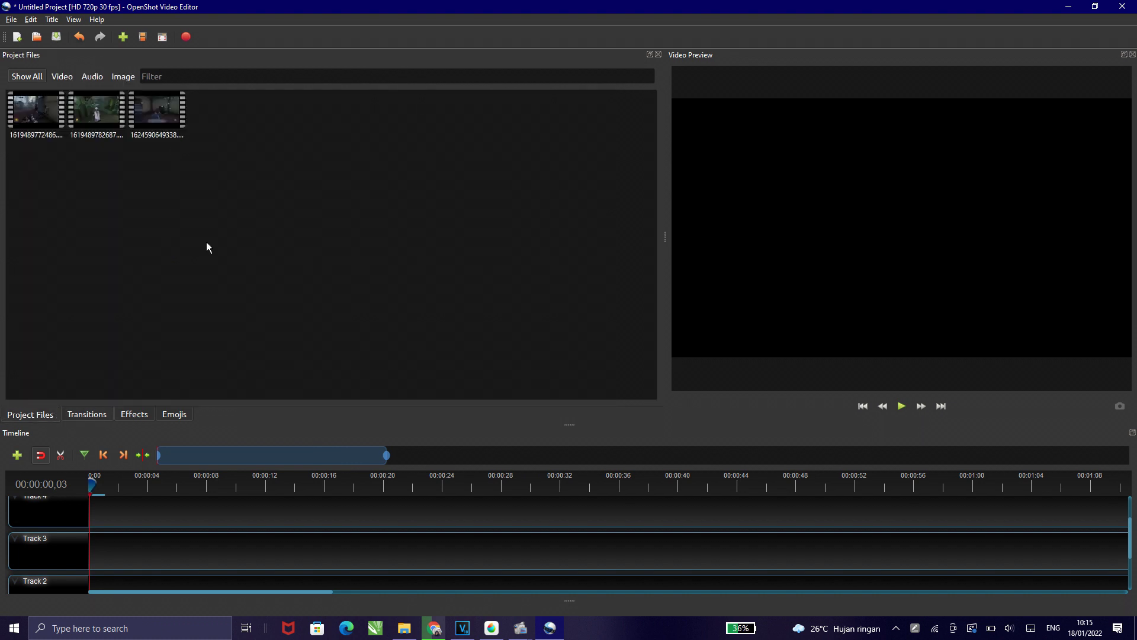
{"action": "left_click_drag", "start_coordinate": [35, 112], "coordinate": [87, 537]}
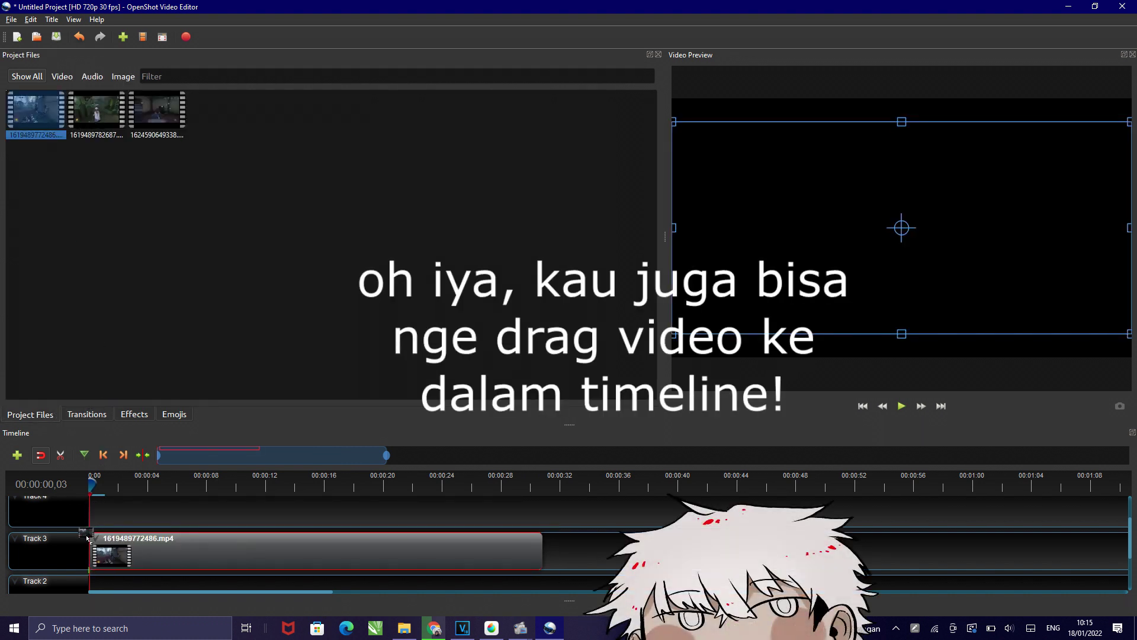
{"action": "scroll", "coordinate": [315, 540], "scroll_direction": "down", "scroll_amount": 2}
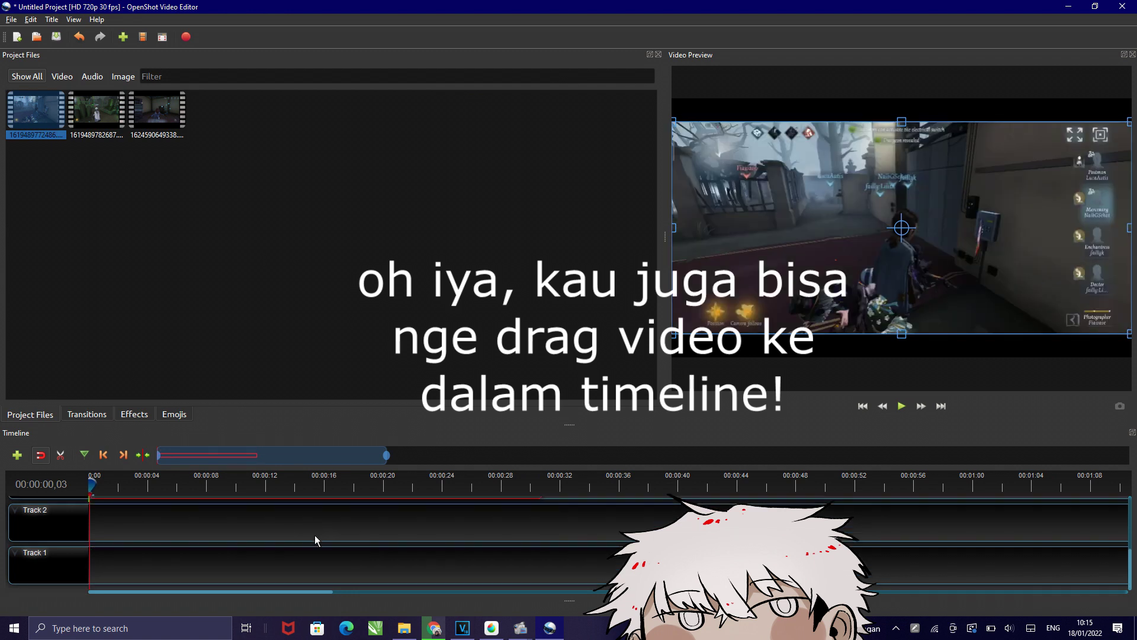
{"action": "scroll", "coordinate": [315, 539], "scroll_direction": "up", "scroll_amount": 2}
{"action": "left_click_drag", "start_coordinate": [137, 121], "coordinate": [569, 557]}
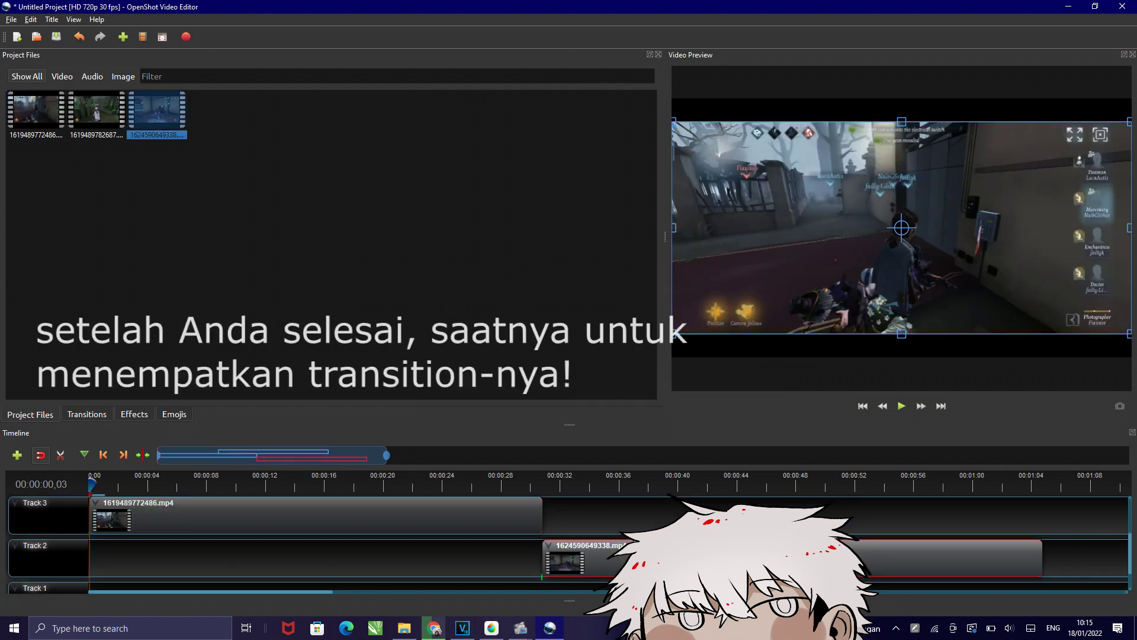
{"action": "scroll", "coordinate": [568, 542], "scroll_direction": "down", "scroll_amount": 1}
{"action": "left_click_drag", "start_coordinate": [110, 115], "coordinate": [1035, 560]}
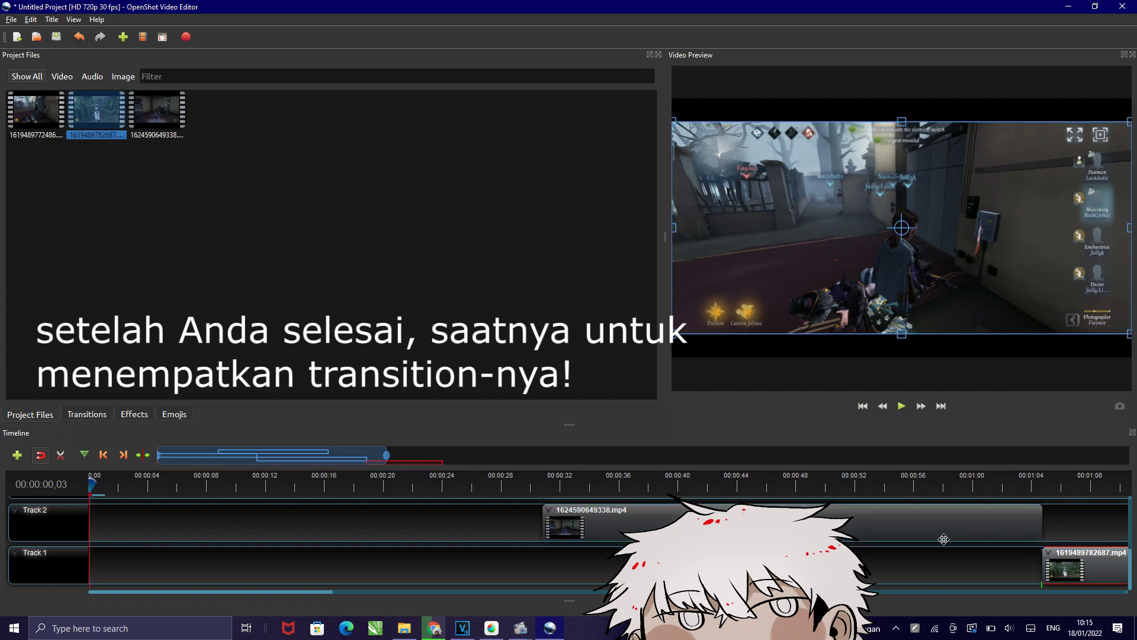
Add a Wipe top to bottom transition over the start of the Track 2 clip and shorten it to about 6 seconds
{"action": "left_click", "coordinate": [87, 414]}
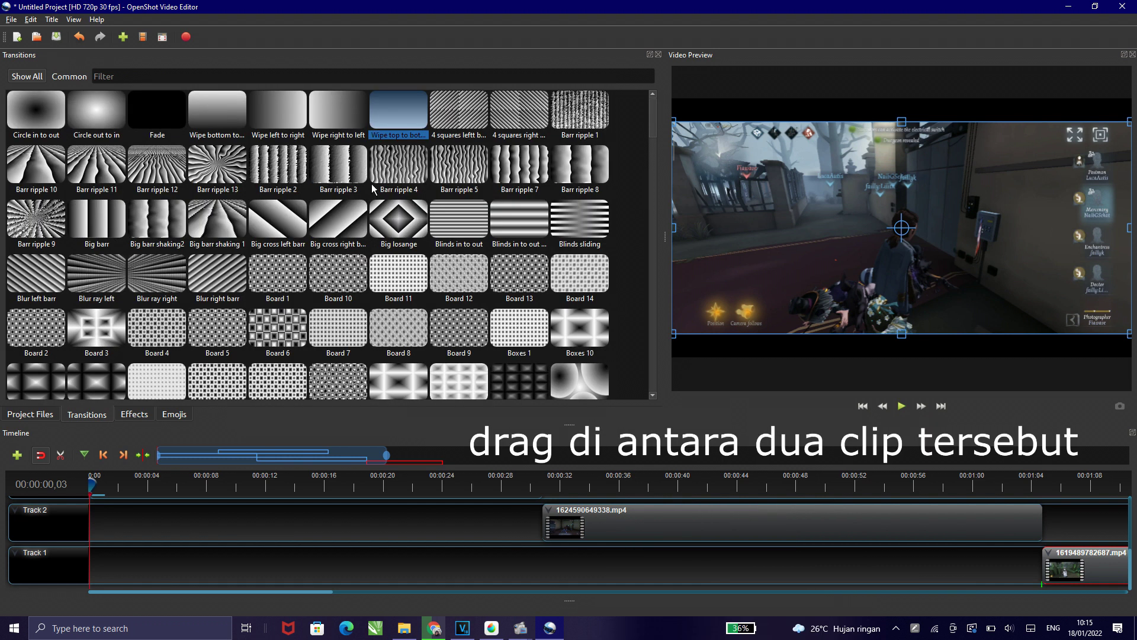
{"action": "left_click_drag", "start_coordinate": [390, 108], "coordinate": [529, 514]}
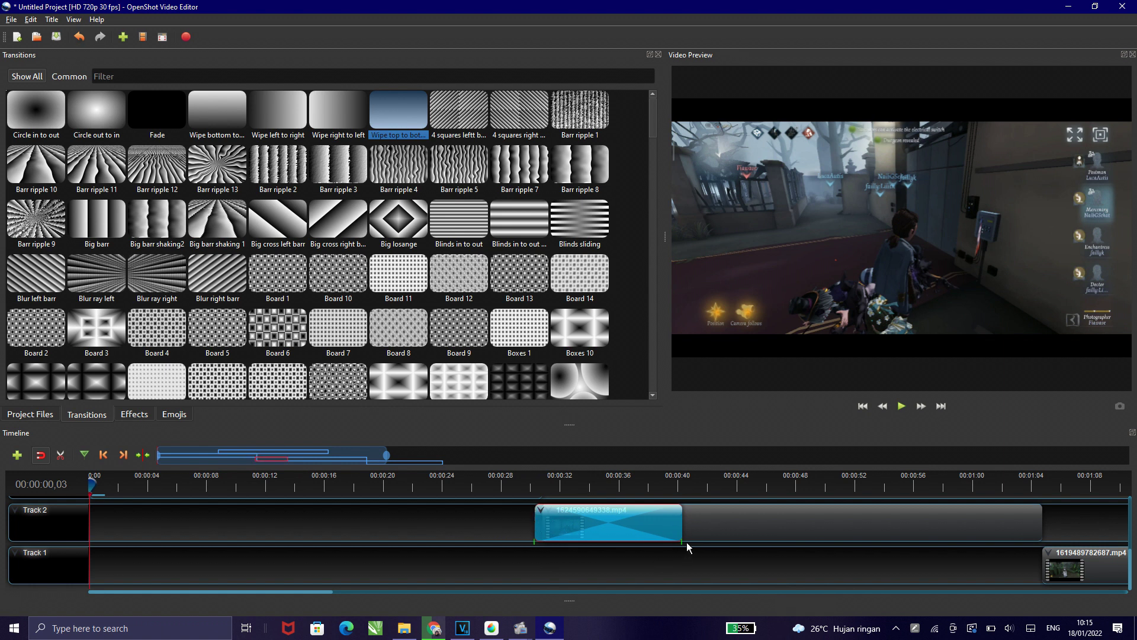
{"action": "left_click_drag", "start_coordinate": [682, 530], "coordinate": [622, 530]}
Remove the extra 1624590649338.mp4 clip from Track 4
{"action": "scroll", "coordinate": [483, 538], "scroll_direction": "up", "scroll_amount": 2}
{"action": "scroll", "coordinate": [491, 529], "scroll_direction": "up", "scroll_amount": 1}
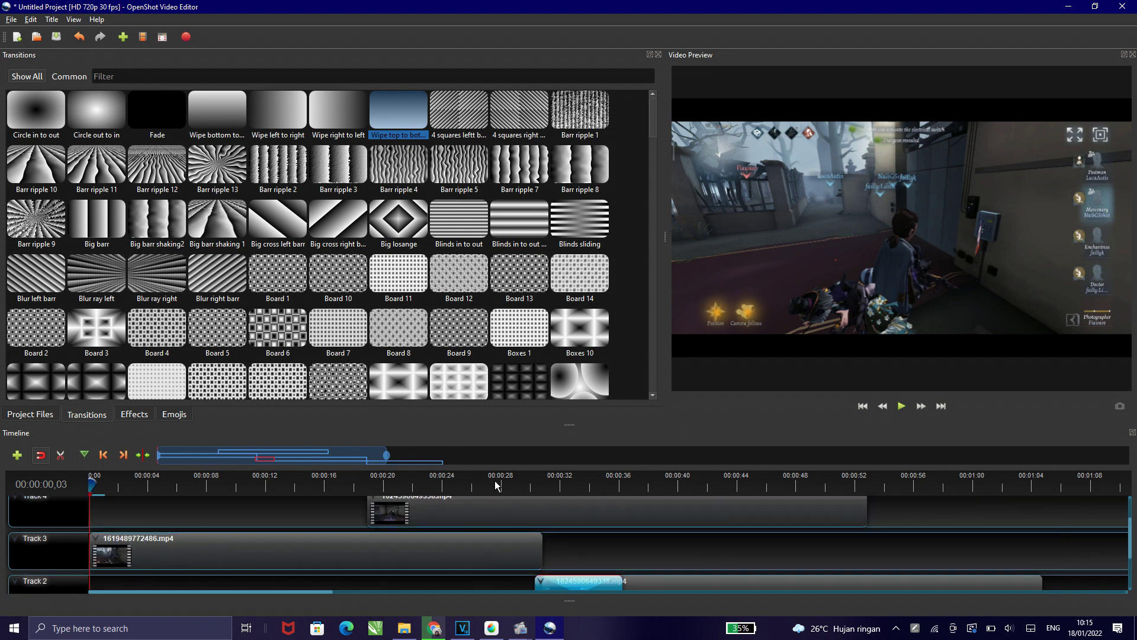
{"action": "scroll", "coordinate": [551, 524], "scroll_direction": "down", "scroll_amount": 1}
{"action": "scroll", "coordinate": [554, 530], "scroll_direction": "up", "scroll_amount": 1}
{"action": "scroll", "coordinate": [521, 514], "scroll_direction": "down", "scroll_amount": 2}
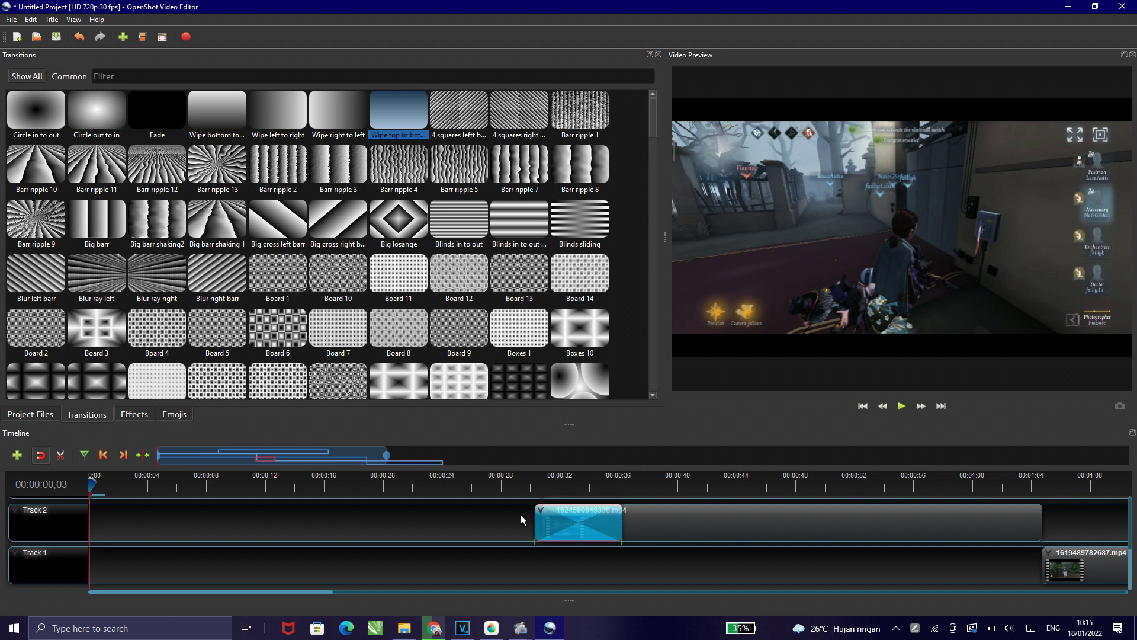
{"action": "scroll", "coordinate": [521, 519], "scroll_direction": "up", "scroll_amount": 2}
{"action": "right_click", "coordinate": [521, 515]}
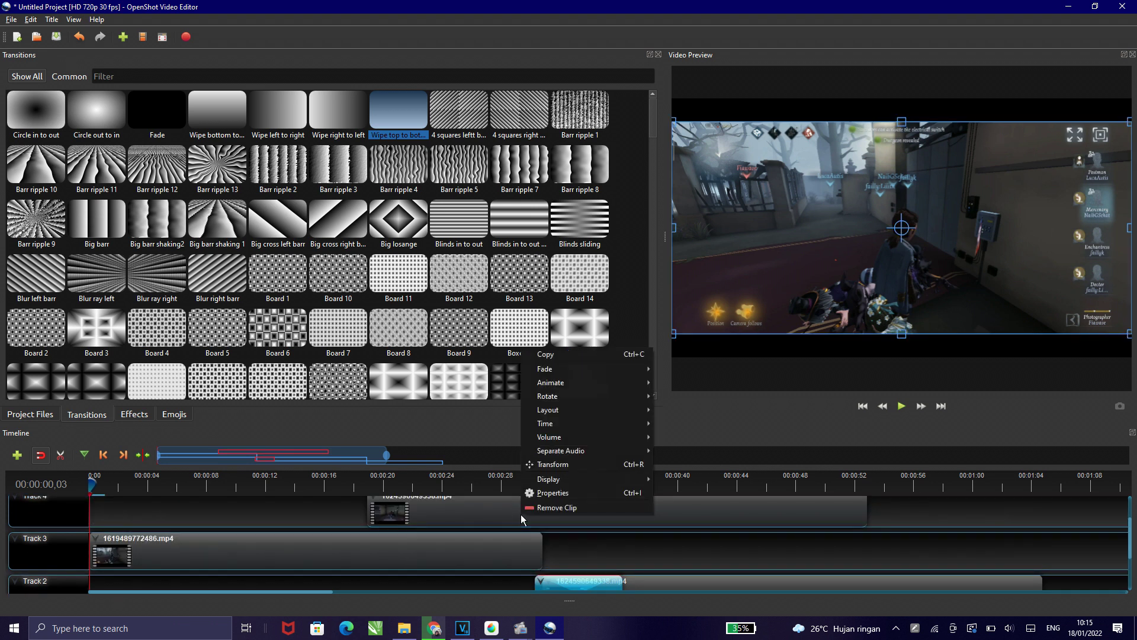
{"action": "left_click", "coordinate": [540, 507]}
Preview the transition by playing the timeline from about 00:00:27 until past the transition's end
{"action": "left_click", "coordinate": [485, 491]}
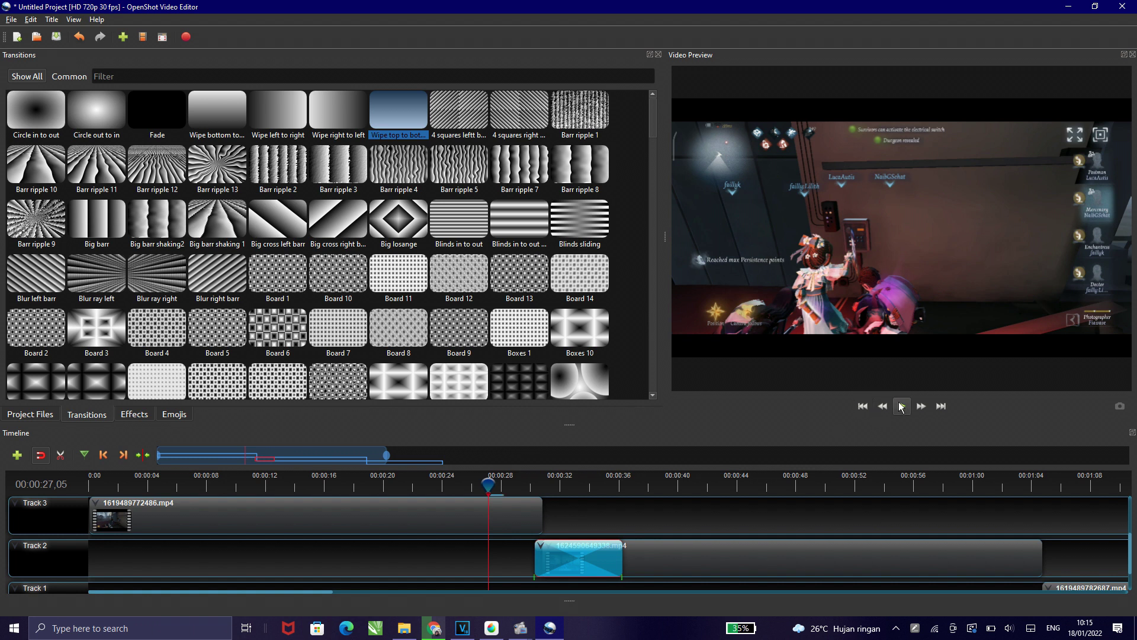
{"action": "left_click", "coordinate": [901, 406]}
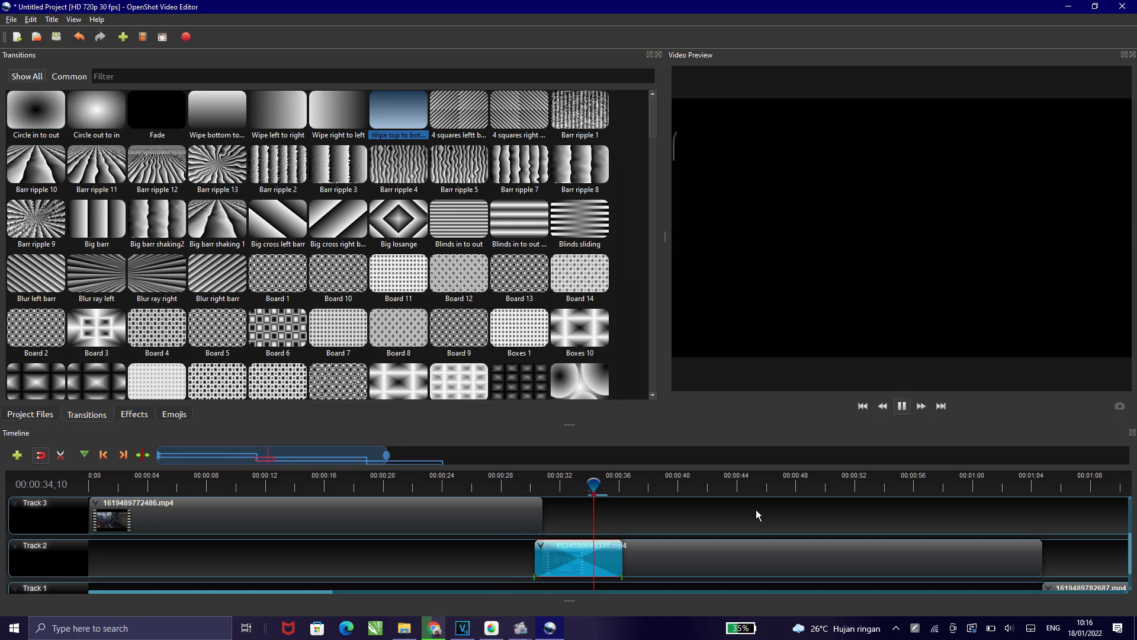
{"action": "left_click", "coordinate": [901, 408]}
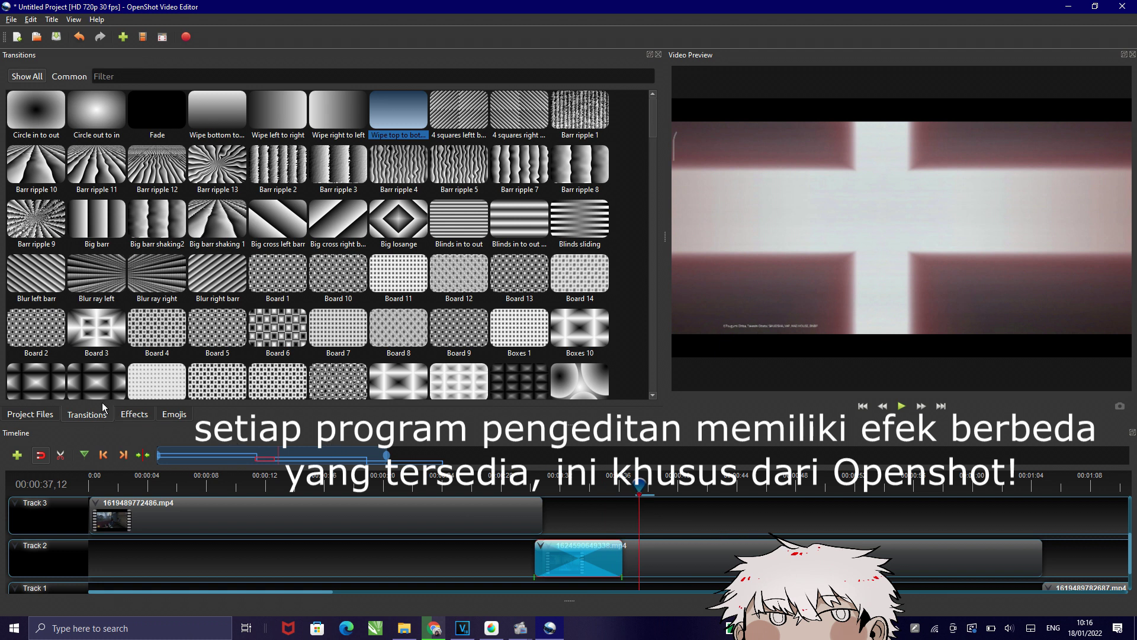
Apply the Blur effect to the 1619489782687.mp4 clip on Track 1
{"action": "left_click", "coordinate": [130, 416]}
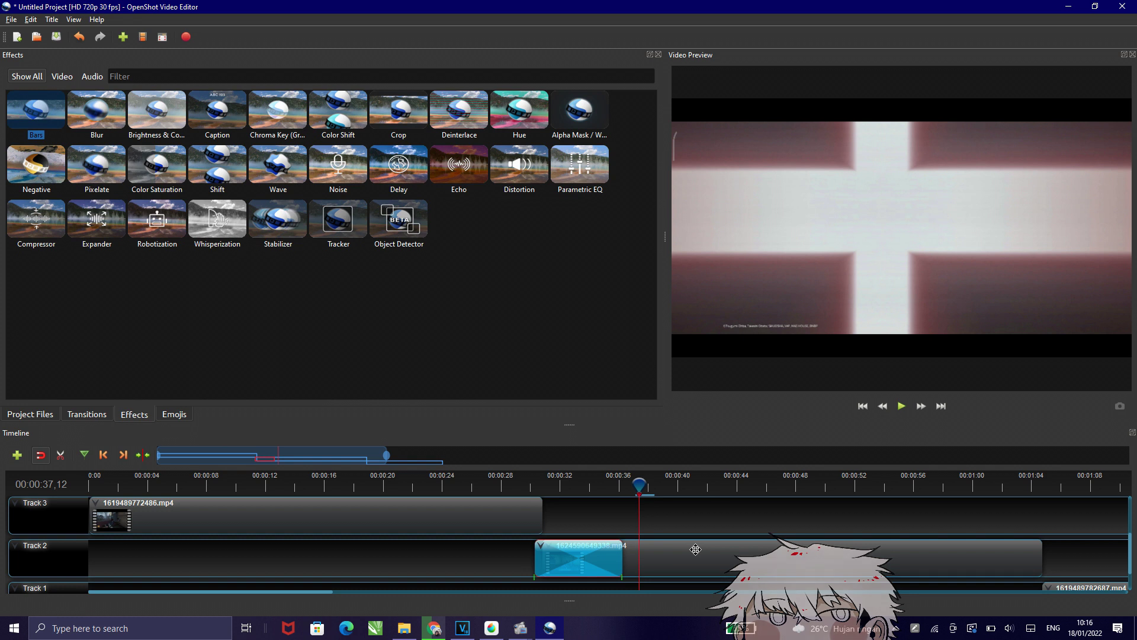
{"action": "scroll", "coordinate": [696, 549], "scroll_direction": "down", "scroll_amount": 1}
{"action": "left_click", "coordinate": [336, 591]}
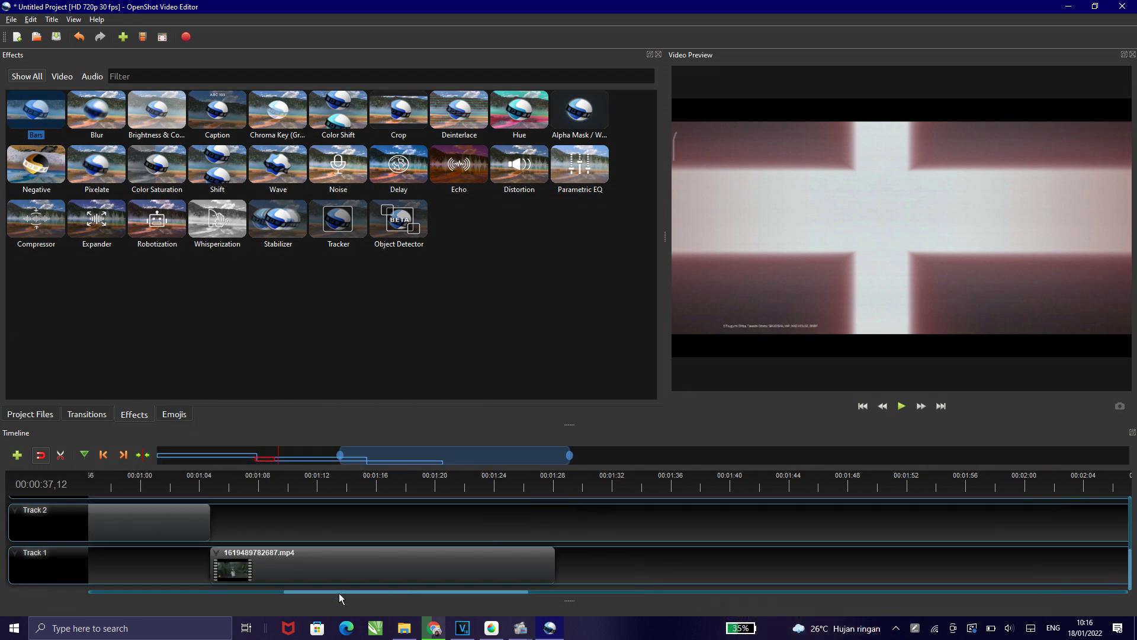
{"action": "left_click_drag", "start_coordinate": [347, 593], "coordinate": [293, 589]}
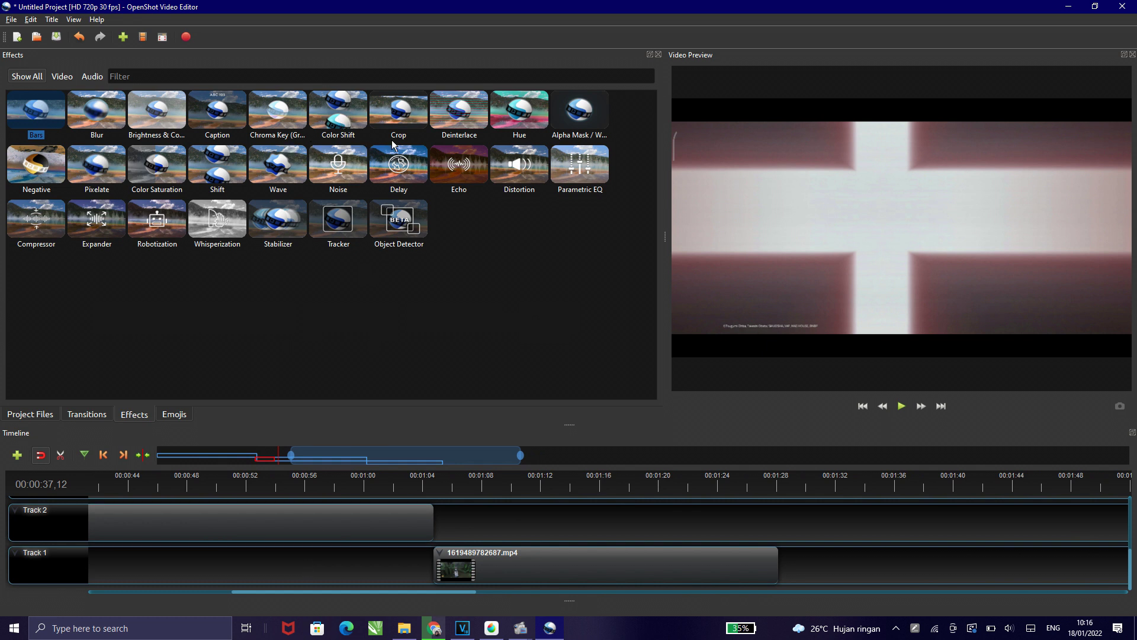
{"action": "left_click_drag", "start_coordinate": [92, 112], "coordinate": [468, 558]}
Preview the blurred Track 1 clip by playing the timeline from just before the clip starts, about 00:01:04
{"action": "left_click", "coordinate": [388, 489]}
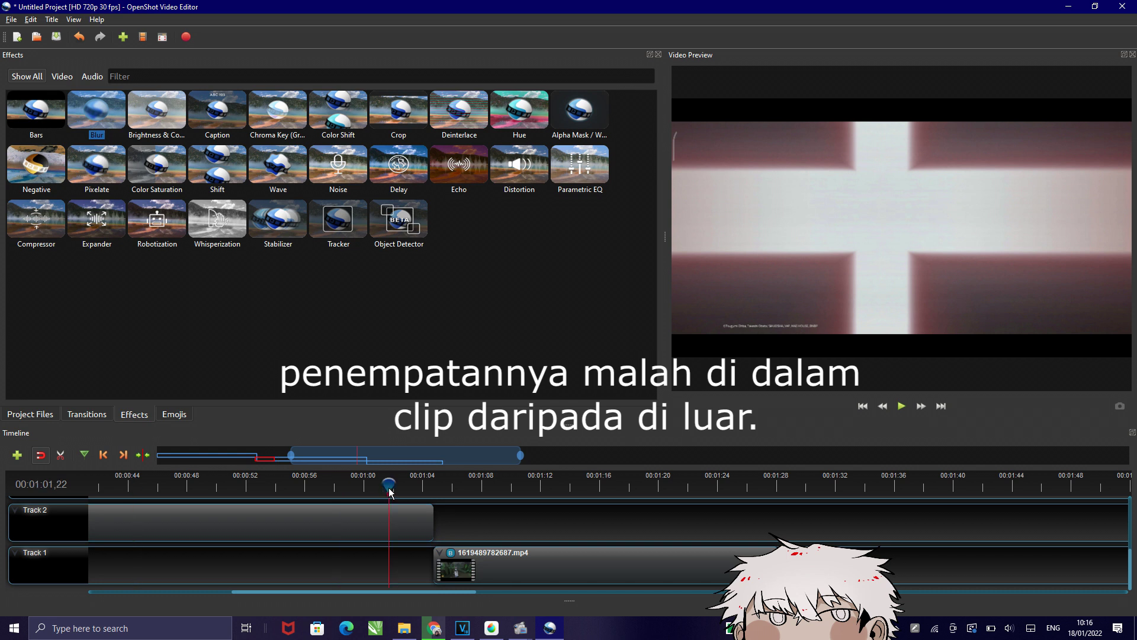
{"action": "left_click", "coordinate": [431, 489]}
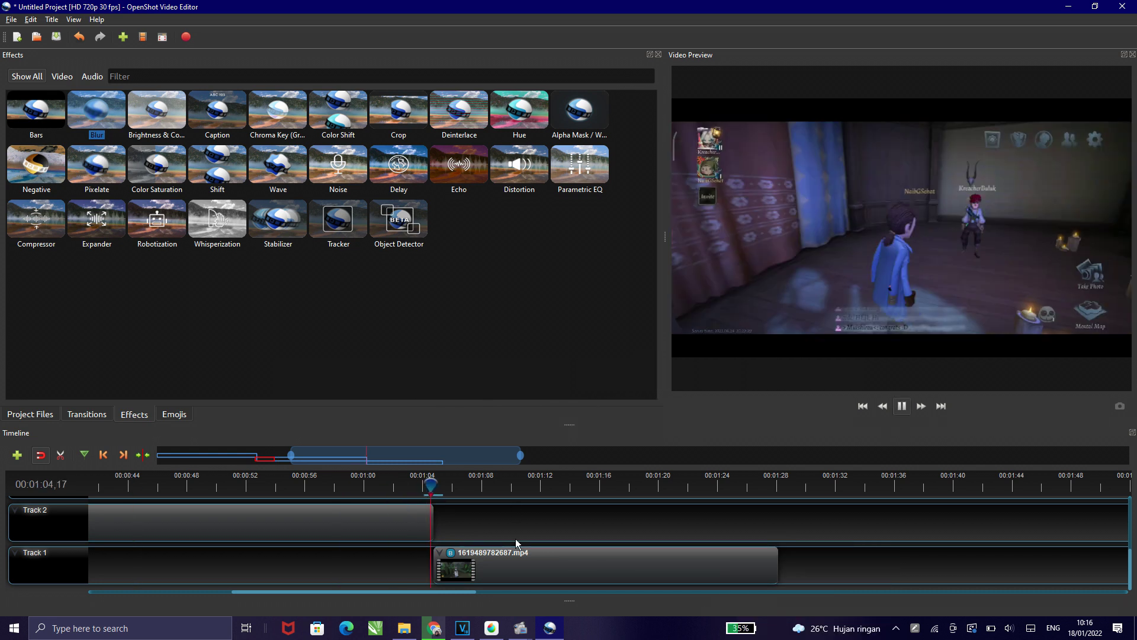
{"action": "key", "text": "space"}
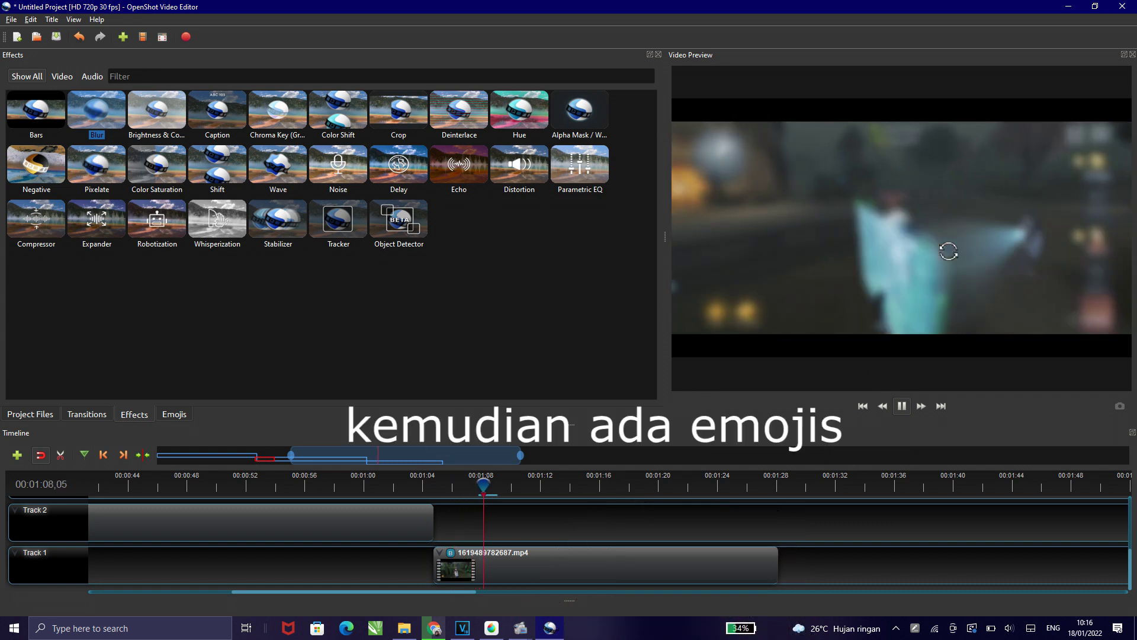
{"action": "left_click", "coordinate": [903, 411]}
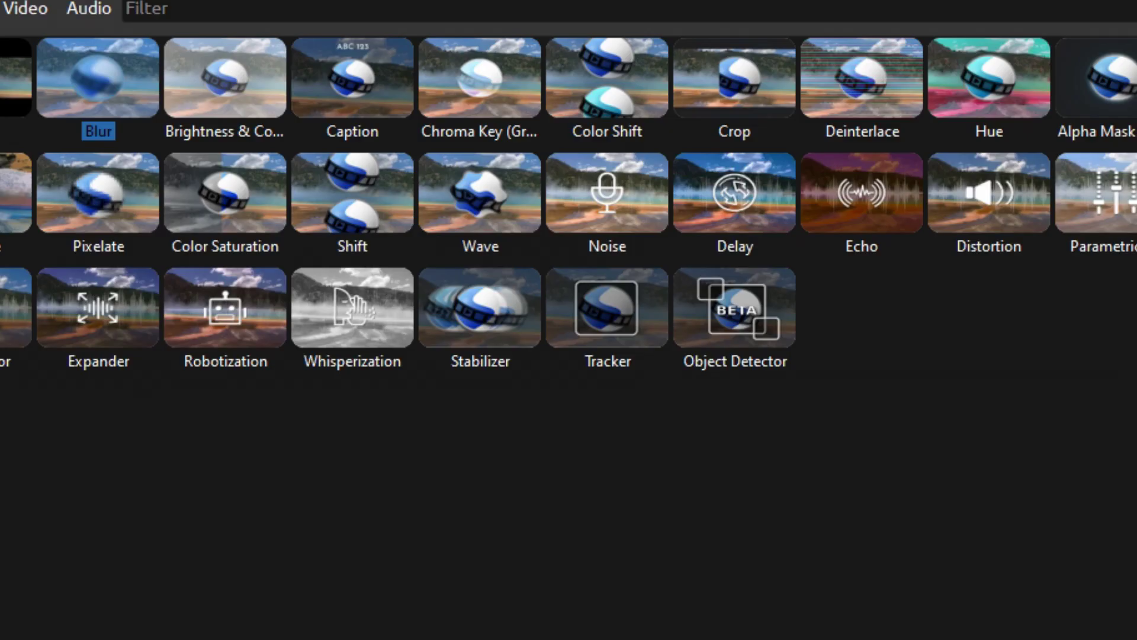
Place the Glowing star emoji on Track 2 above the blurred clip at about 00:01:11, and delete it from the timeline
{"action": "left_click", "coordinate": [174, 416]}
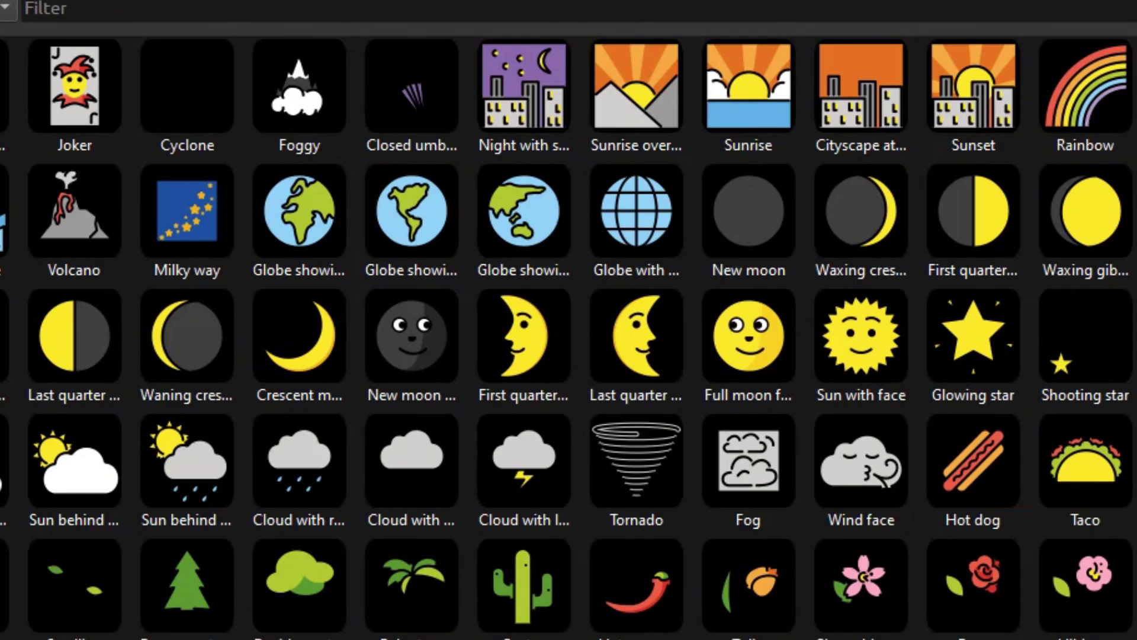
{"action": "scroll", "coordinate": [795, 425], "scroll_direction": "down", "scroll_amount": 20}
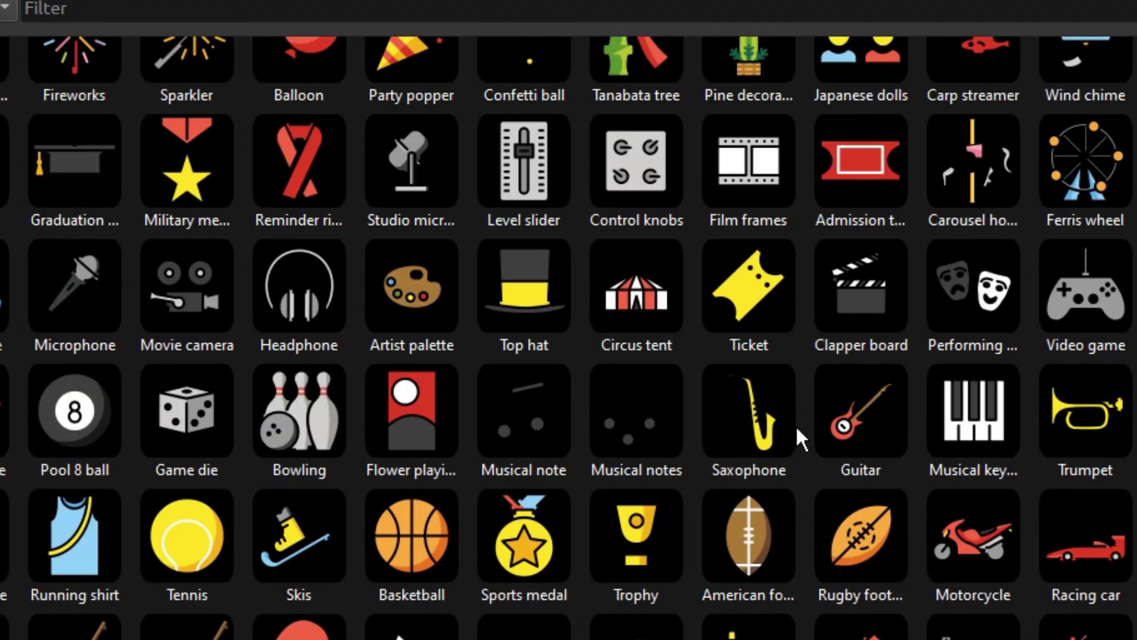
{"action": "scroll", "coordinate": [799, 428], "scroll_direction": "up", "scroll_amount": 20}
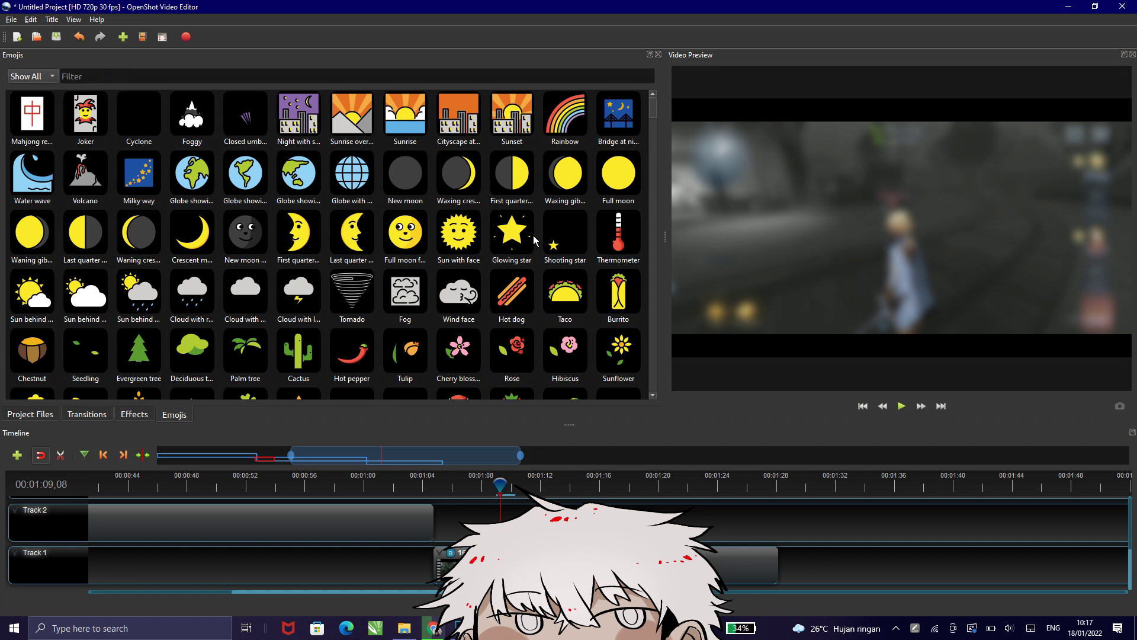
{"action": "left_click_drag", "start_coordinate": [510, 240], "coordinate": [533, 530]}
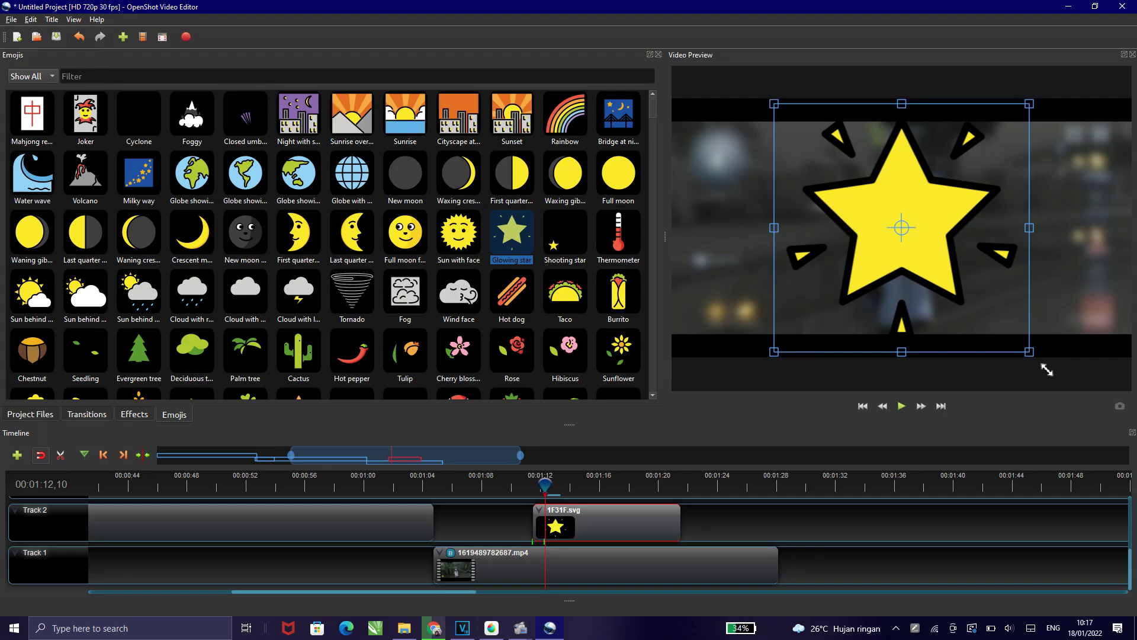
{"action": "key", "text": "Delete"}
Return to the project files and save the project as "blah blah blah" in OpenShot Project format
{"action": "left_click", "coordinate": [28, 414]}
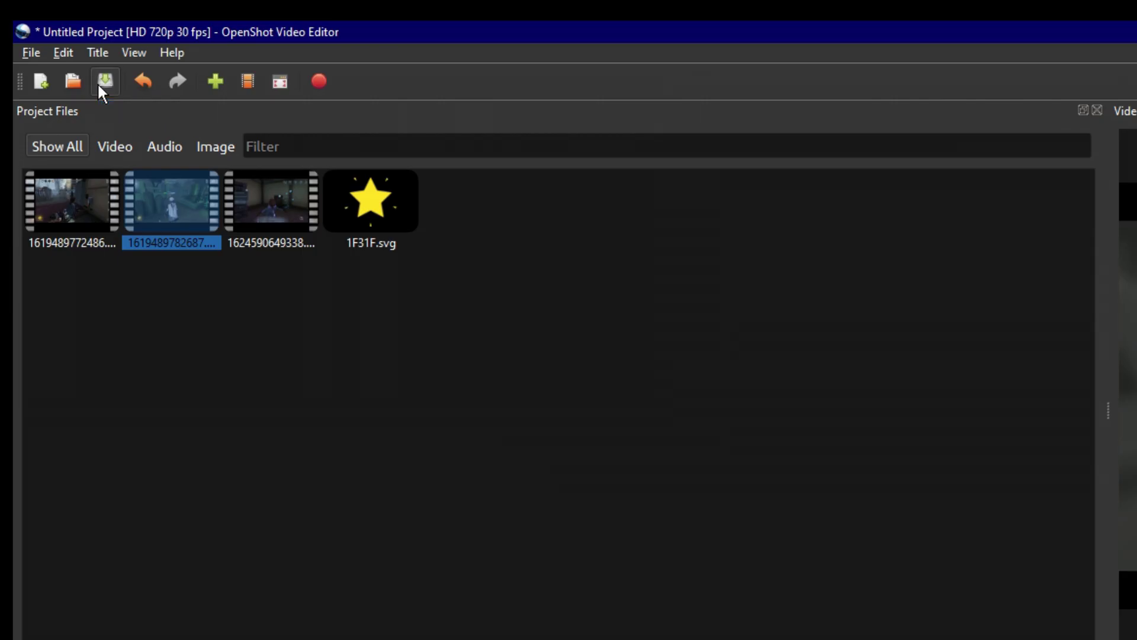
{"action": "left_click", "coordinate": [104, 81]}
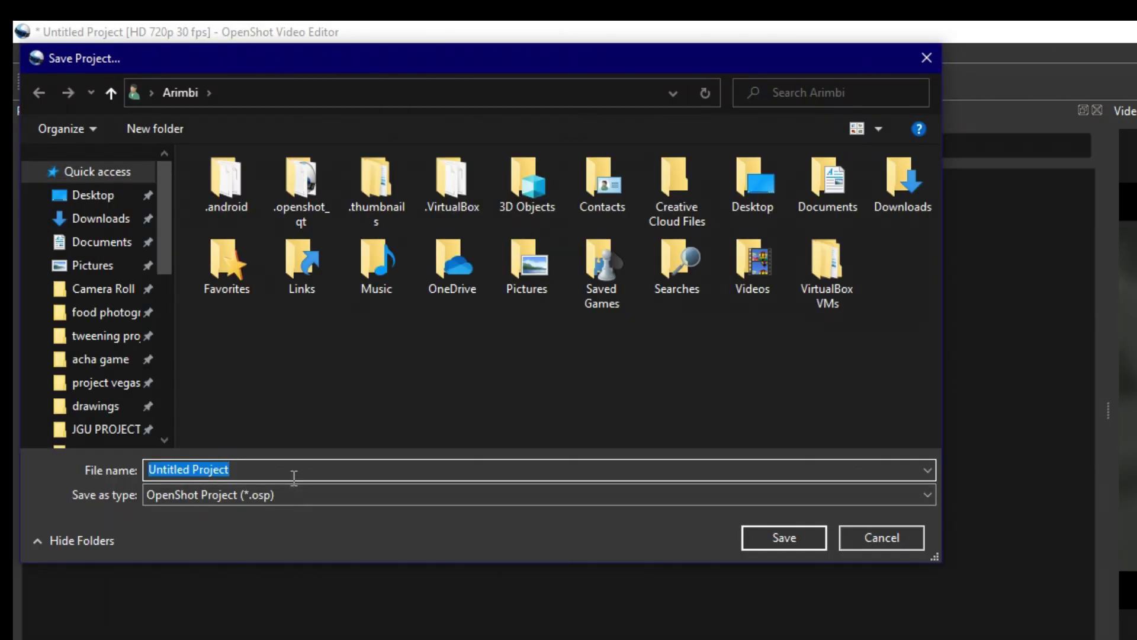
{"action": "key", "text": "BackSpace"}
{"action": "type", "text": "blah"}
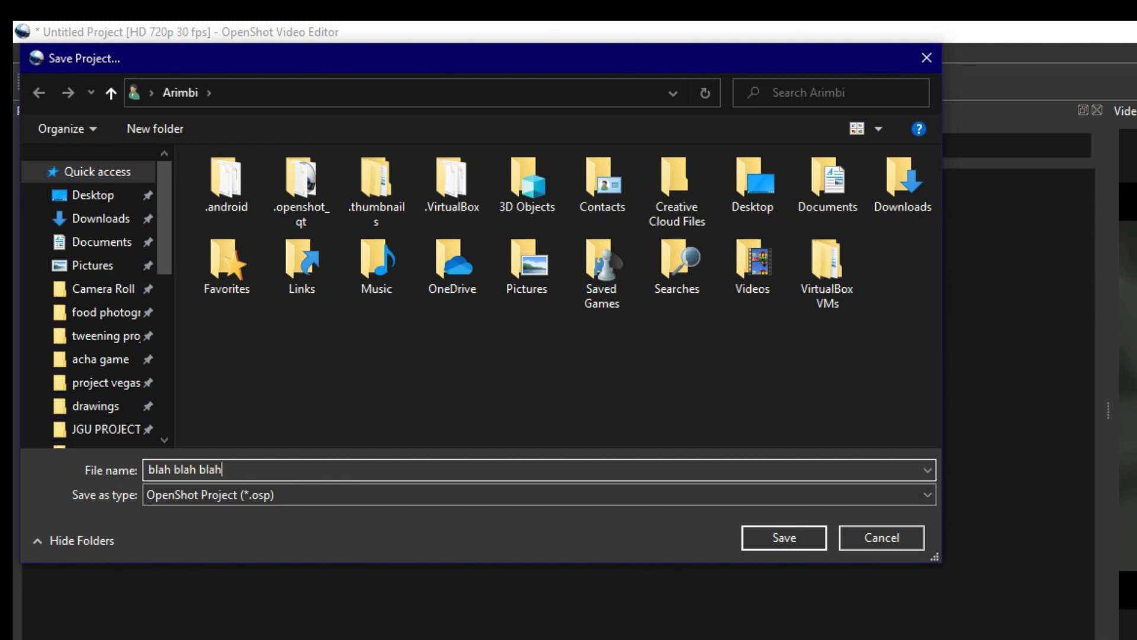
{"action": "type", "text": " blah blah"}
{"action": "left_click", "coordinate": [783, 537]}
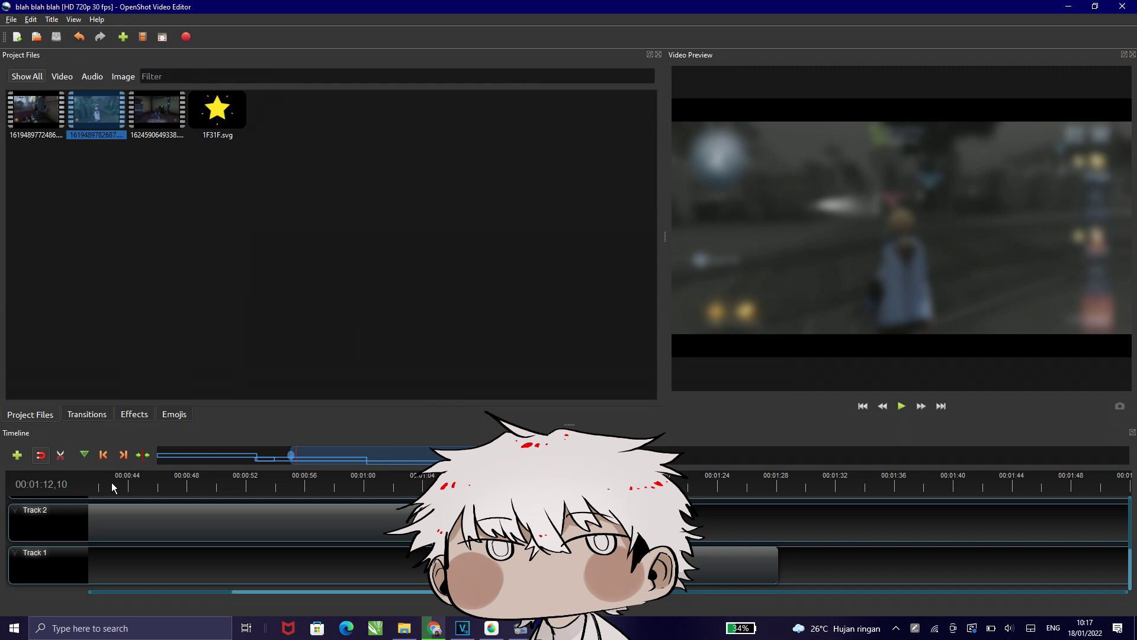
Move the playhead back to about 00:00:41 on the timeline to view that frame
{"action": "left_click", "coordinate": [89, 483]}
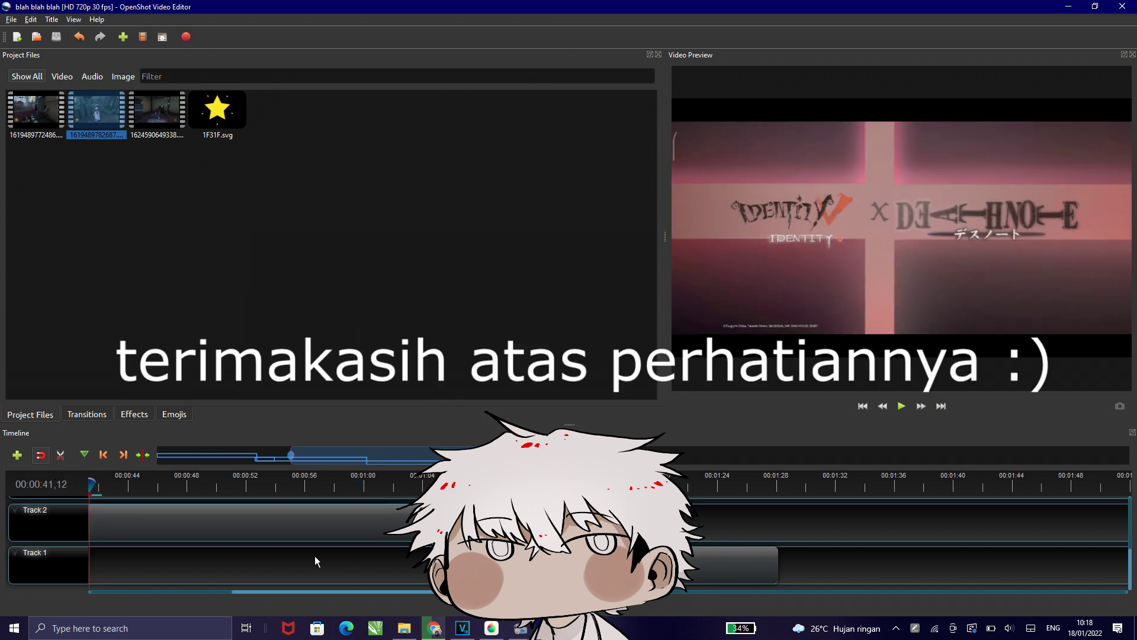